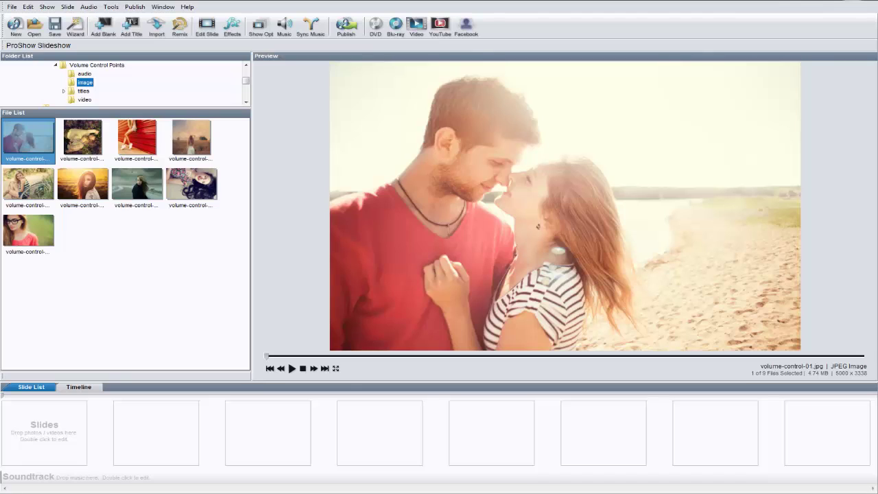
Step: Add all nine images as slides and Corinna Said Yes.mp3 as the soundtrack
{"action": "left_click", "coordinate": [37, 220], "text": "shift"}
{"action": "mouse_move", "coordinate": [37, 221]}
{"action": "left_mouse_down"}
{"action": "mouse_move", "coordinate": [36, 367]}
{"action": "mouse_move", "coordinate": [46, 425]}
{"action": "left_mouse_up"}
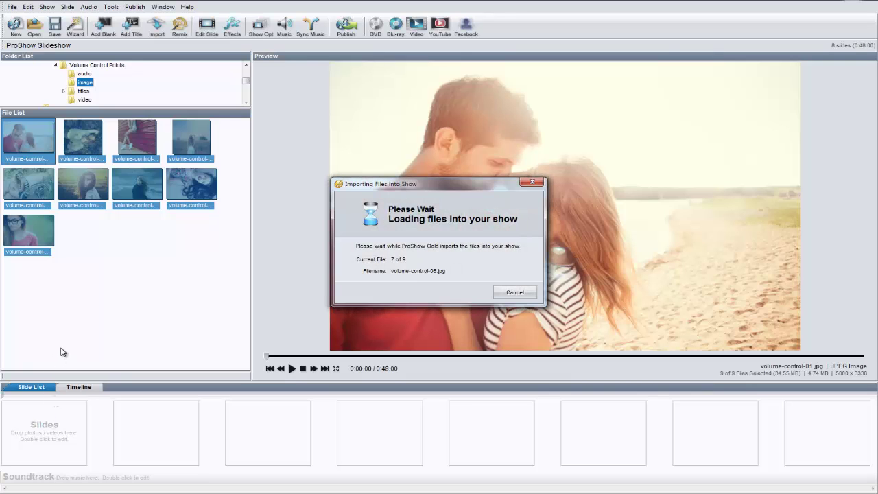
{"action": "left_click", "coordinate": [84, 74]}
{"action": "left_click_drag", "start_coordinate": [45, 159], "coordinate": [100, 475]}
{"action": "left_click", "coordinate": [84, 83]}
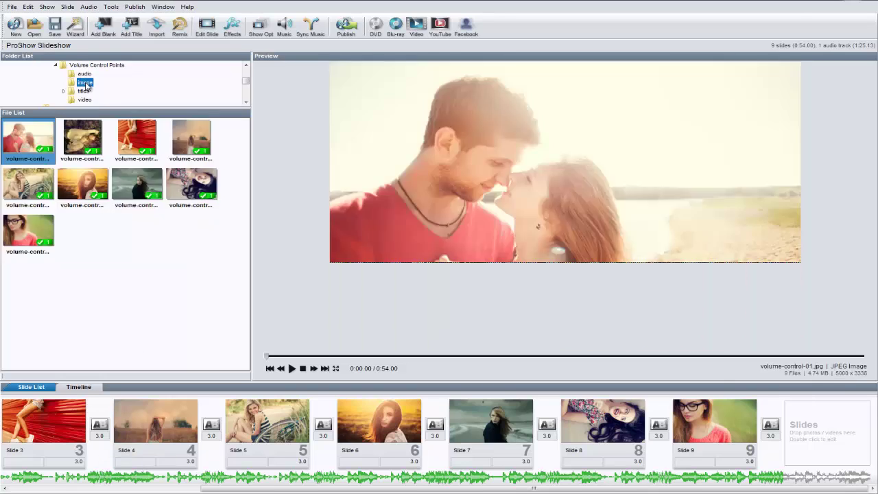
{"action": "left_click", "coordinate": [38, 151]}
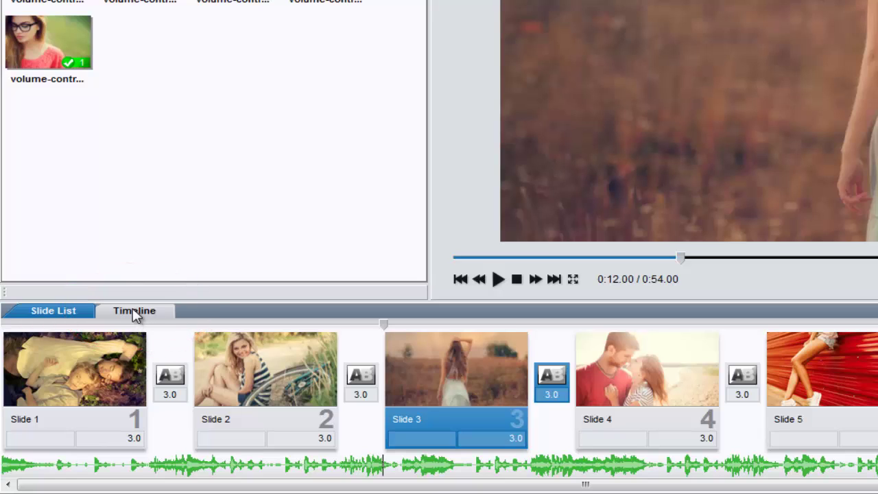
Step: Show the Timeline and drag its splitter up so the soundtrack waveform fills the window
{"action": "left_click", "coordinate": [135, 315]}
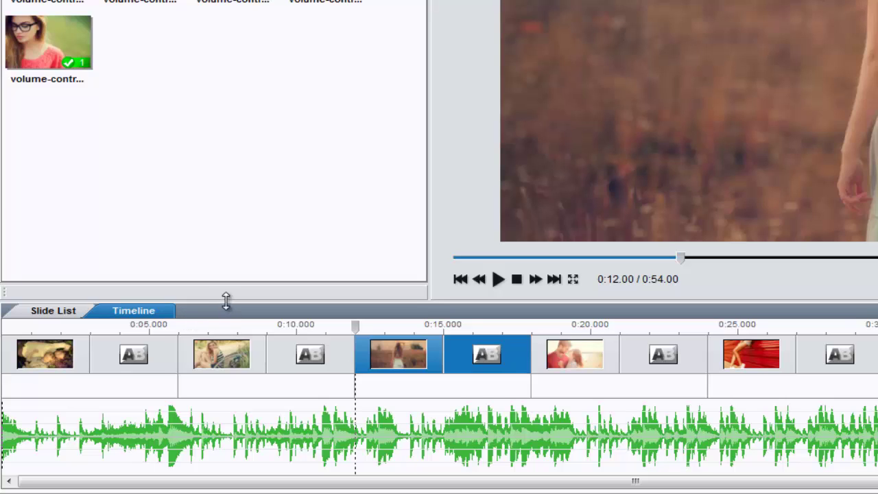
{"action": "left_click_drag", "start_coordinate": [226, 300], "coordinate": [165, 117]}
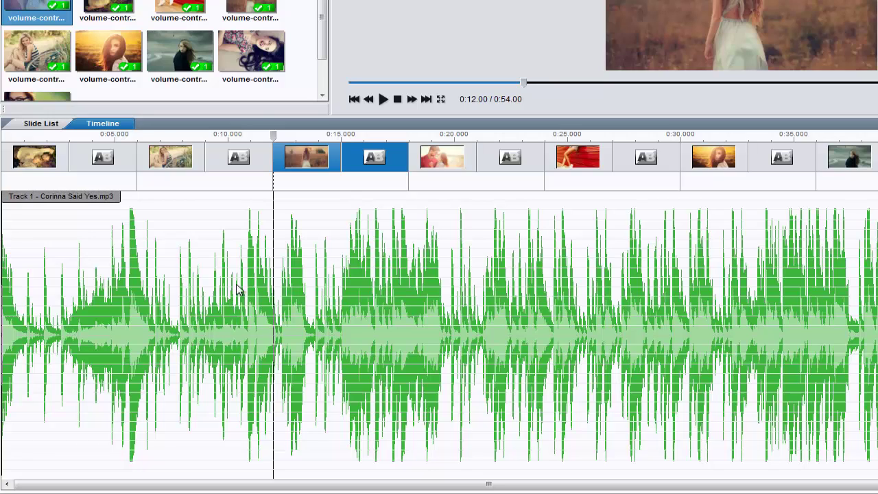
Step: Add two volume points to the soundtrack envelope, near 0:10 and 0:16
{"action": "right_click", "coordinate": [228, 248]}
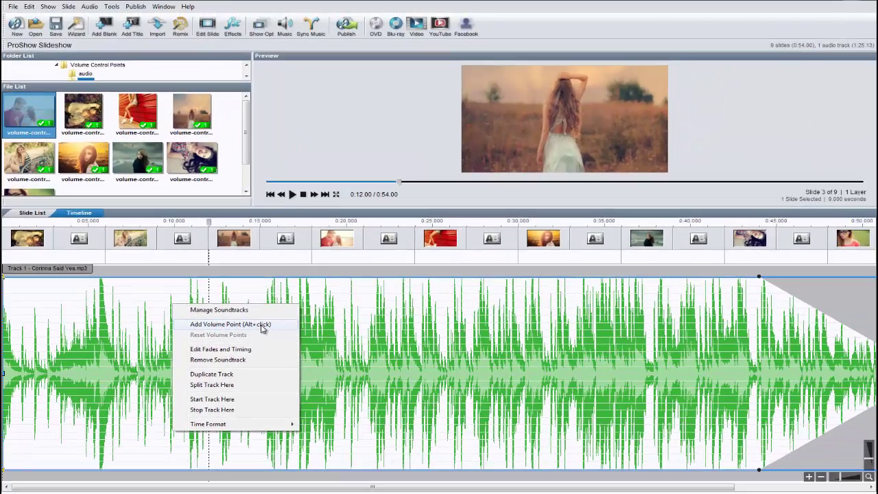
{"action": "left_click", "coordinate": [263, 325]}
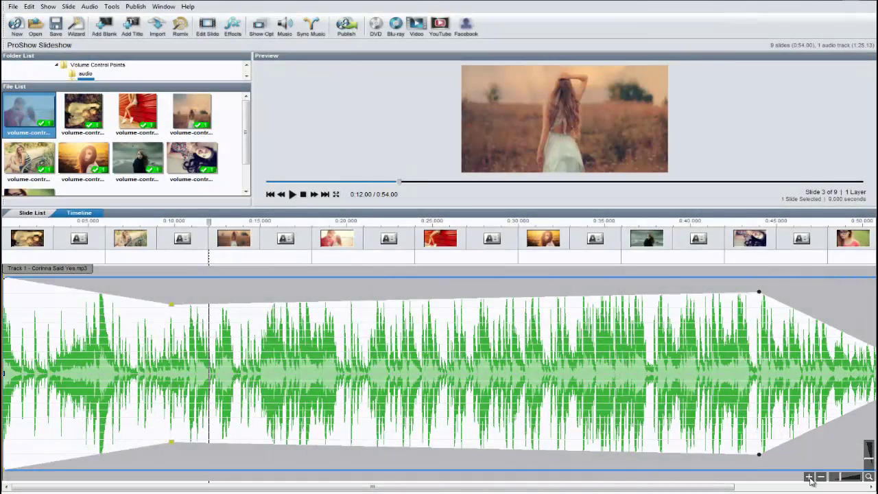
{"action": "left_click", "coordinate": [280, 333]}
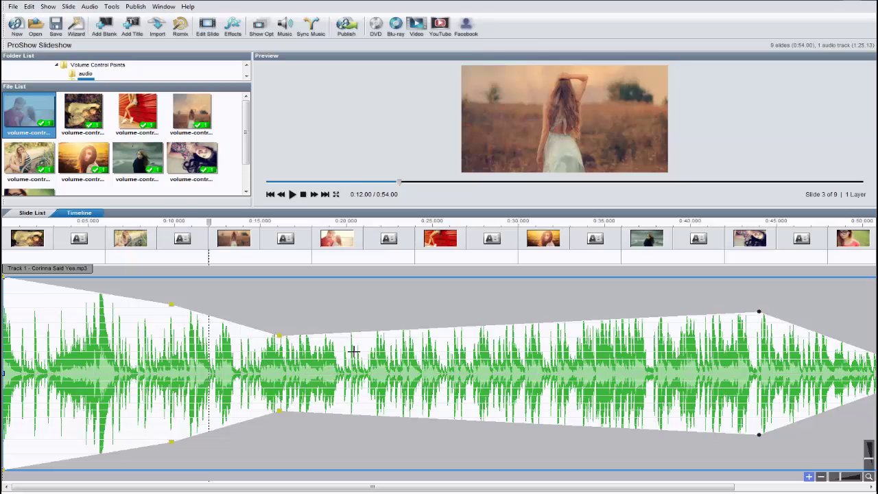
Step: Add a third volume point at 15%, raise the peak to 90%, and lower the 0:08 point
{"action": "left_click", "coordinate": [358, 323]}
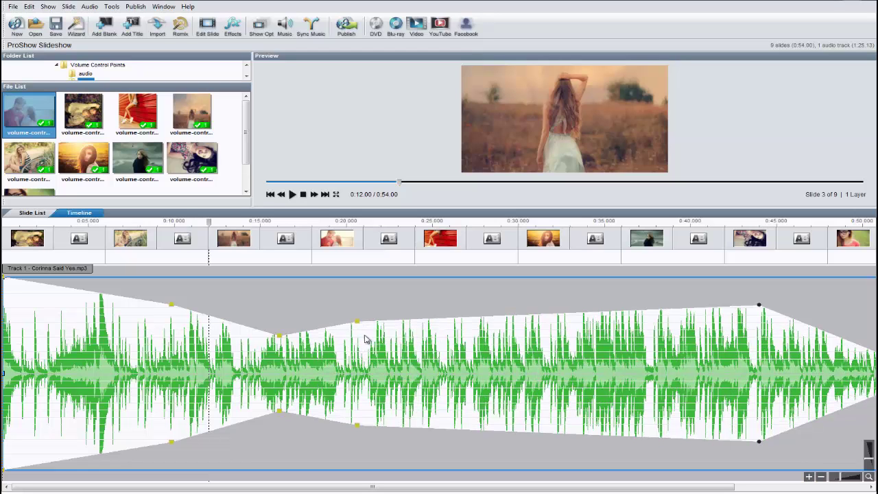
{"action": "left_click_drag", "start_coordinate": [357, 322], "coordinate": [350, 362]}
{"action": "left_click_drag", "start_coordinate": [277, 337], "coordinate": [268, 282]}
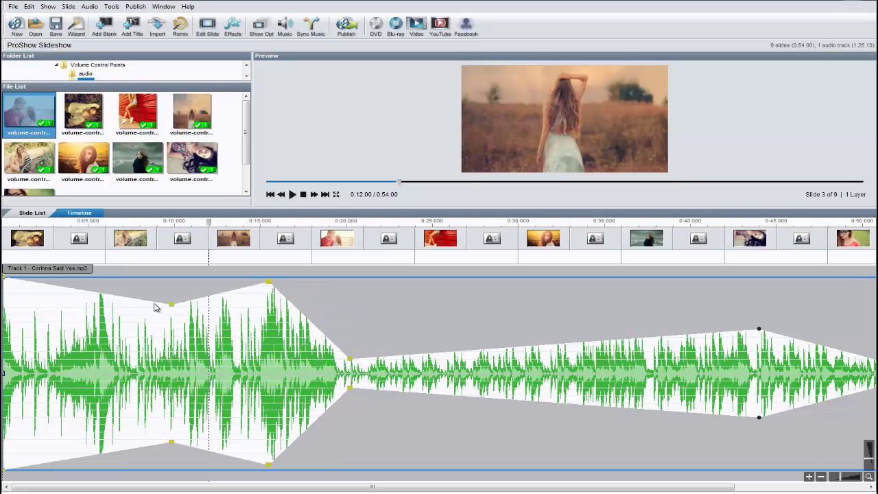
{"action": "left_click_drag", "start_coordinate": [172, 307], "coordinate": [160, 324]}
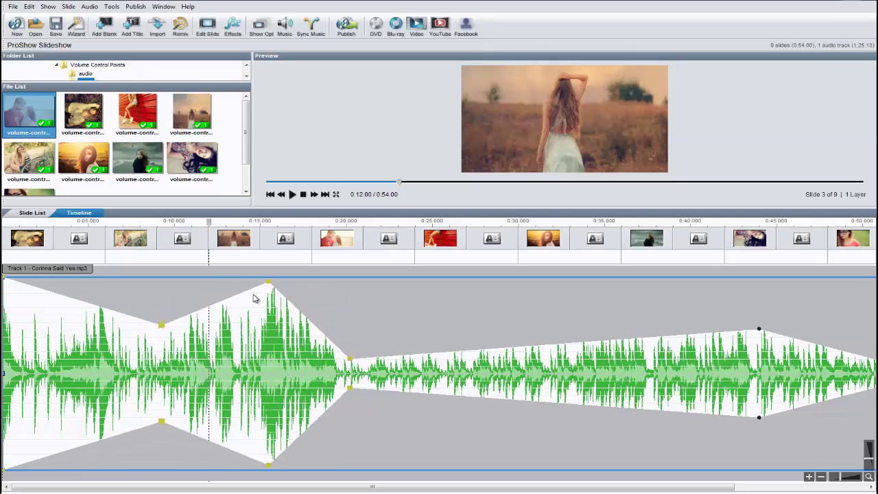
{"action": "left_click_drag", "start_coordinate": [270, 285], "coordinate": [262, 283]}
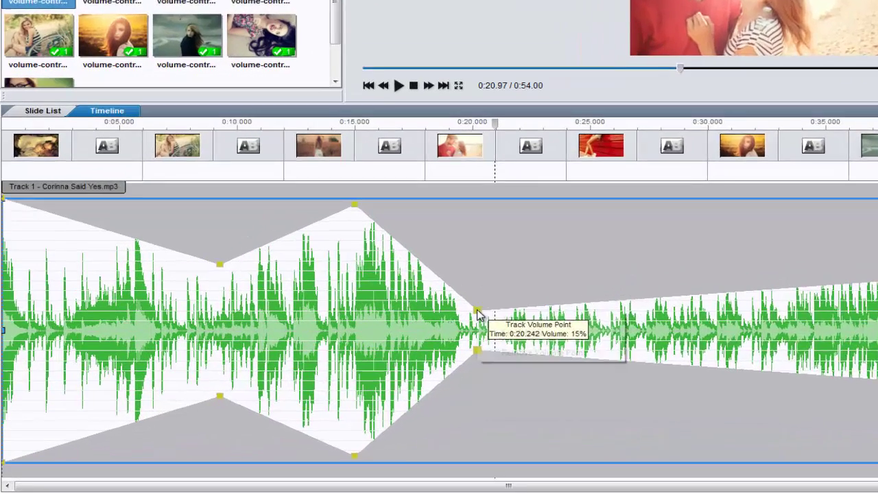
Step: Set the volume point after 0:20 to exactly 15%
{"action": "right_click", "coordinate": [350, 362]}
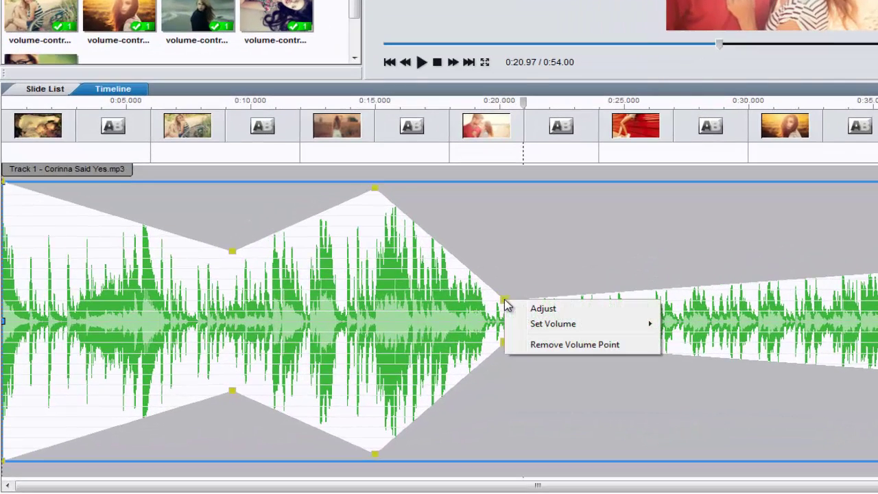
{"action": "left_click", "coordinate": [549, 310]}
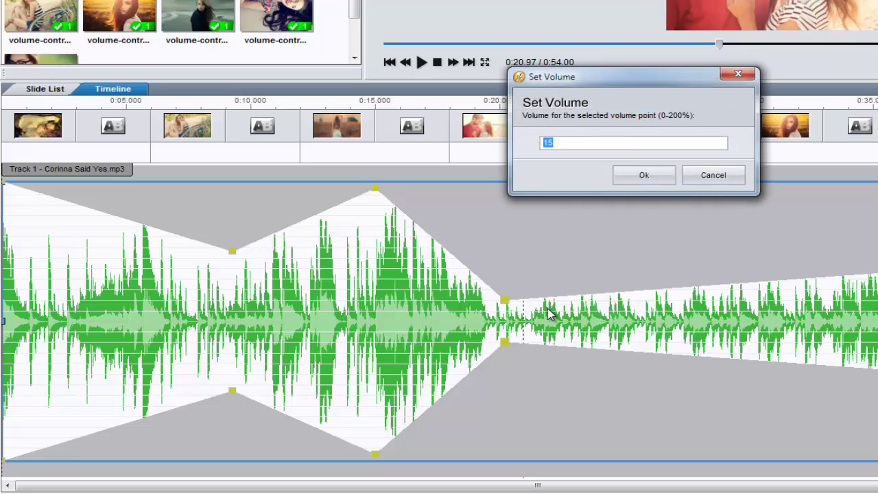
{"action": "left_click", "coordinate": [663, 182]}
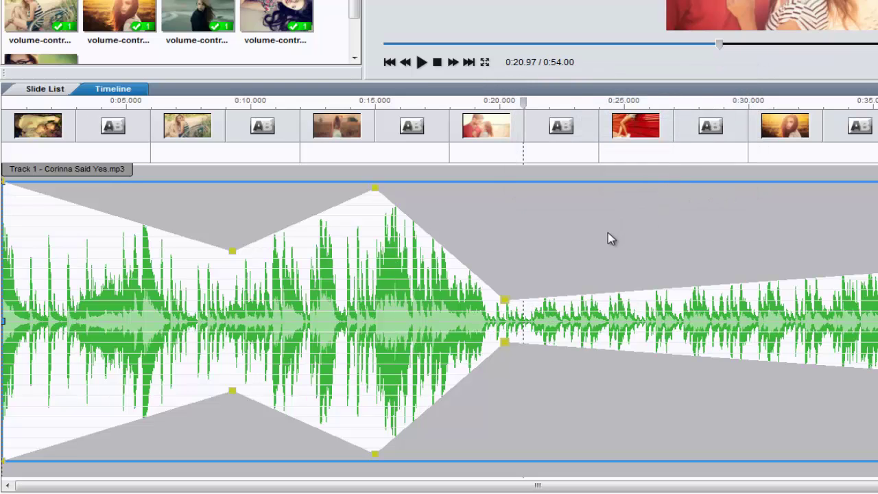
Step: Set the neighbouring volume point As Left Neighbor to remove the dip near 0:20
{"action": "mouse_move", "coordinate": [510, 305]}
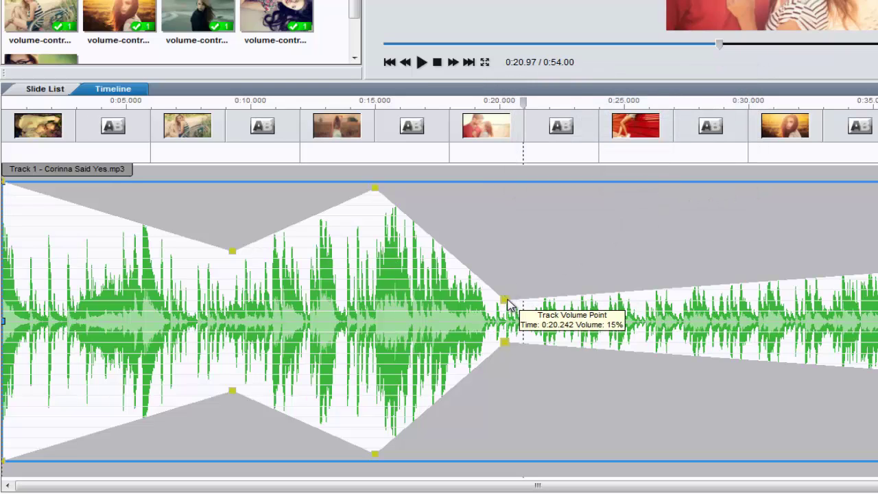
{"action": "right_click", "coordinate": [510, 305]}
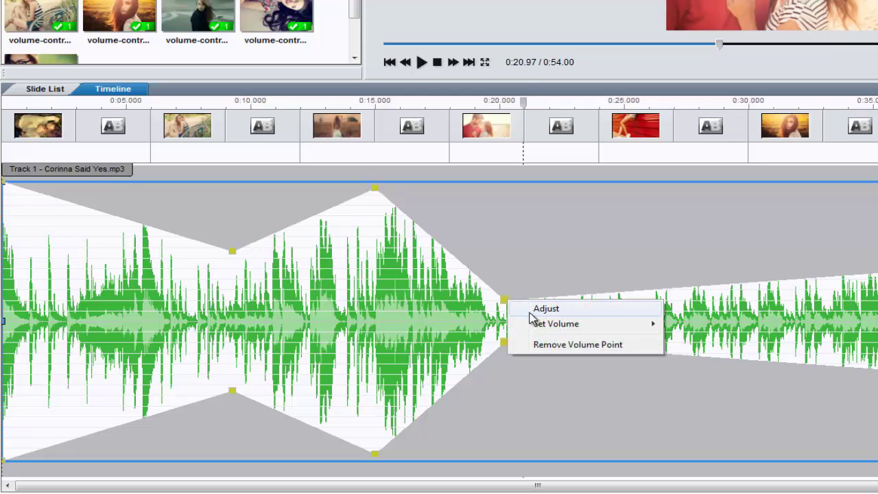
{"action": "mouse_move", "coordinate": [621, 326]}
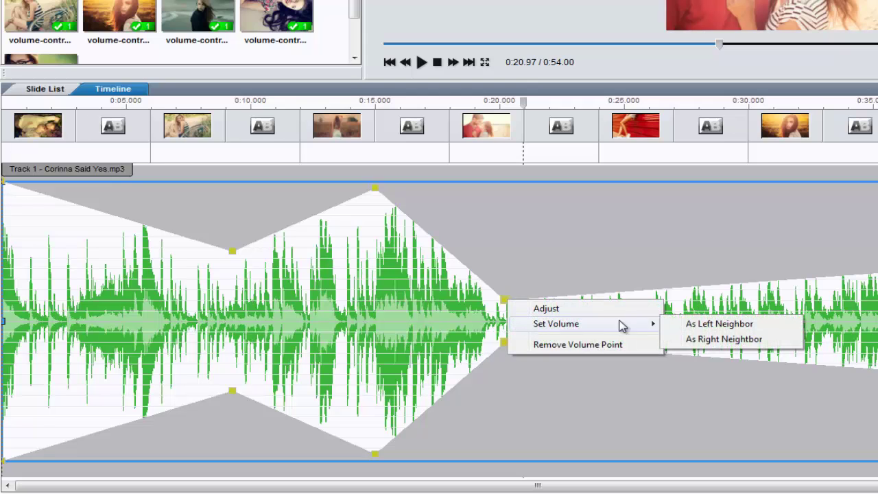
{"action": "left_click", "coordinate": [747, 327]}
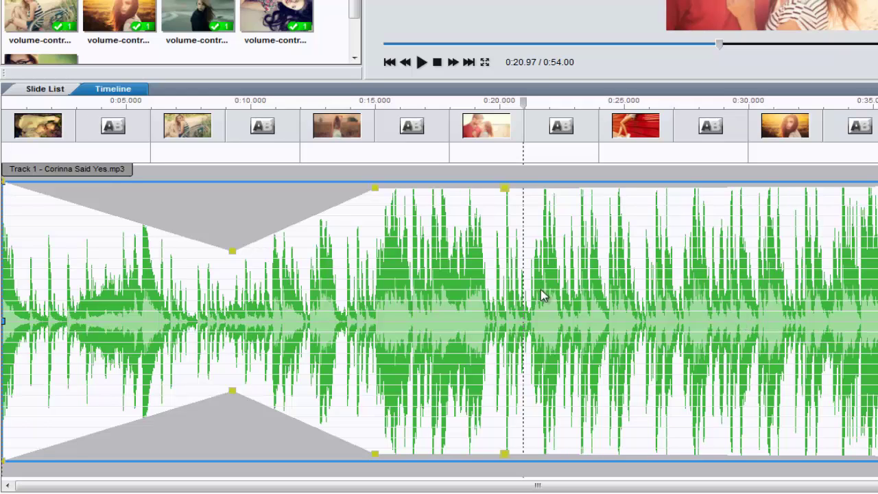
{"action": "right_click", "coordinate": [506, 188]}
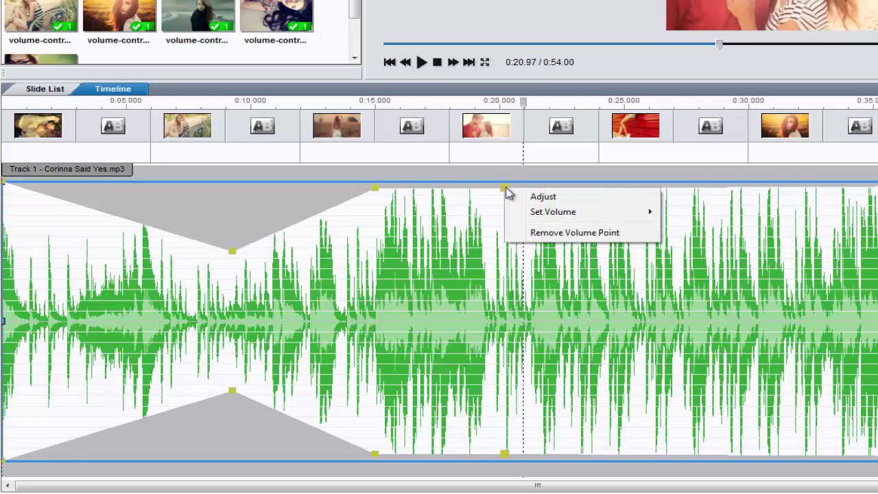
Step: Remove the redundant volume points, then reset all soundtrack volume points to flat full volume
{"action": "left_click", "coordinate": [549, 234]}
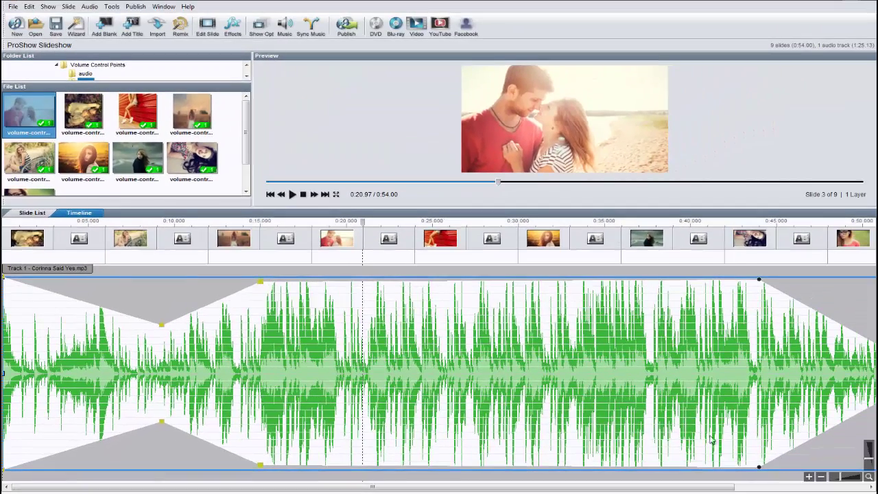
{"action": "left_click", "coordinate": [823, 479]}
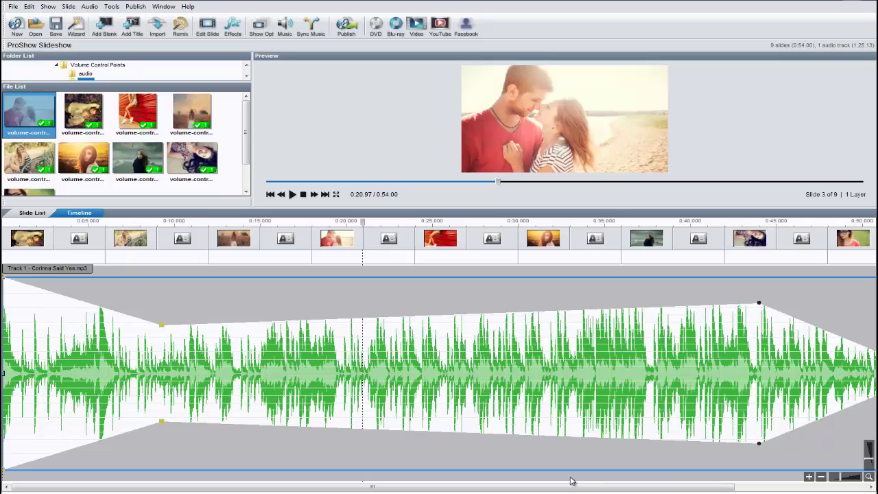
{"action": "right_click", "coordinate": [312, 353]}
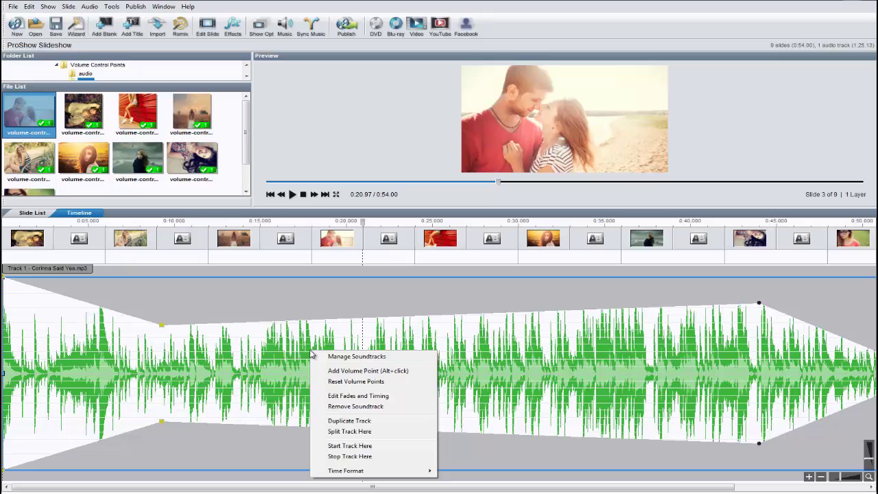
{"action": "left_click", "coordinate": [364, 382]}
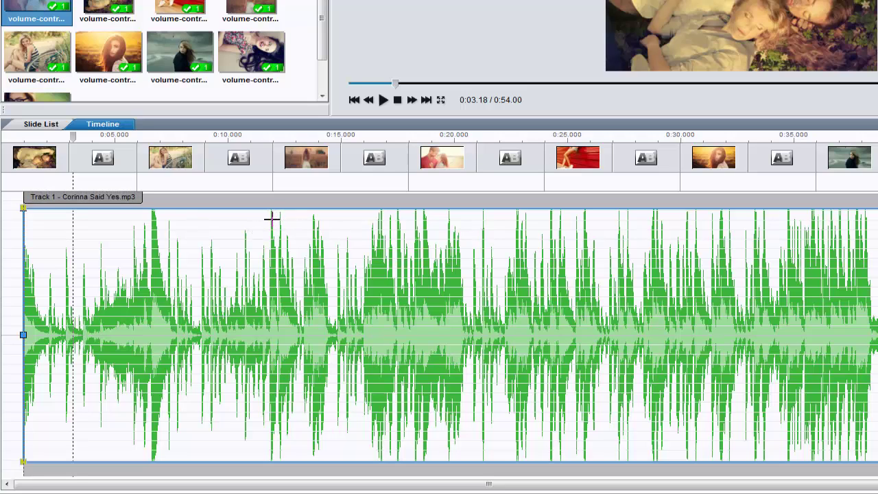
Step: Add a volume point at about 0:11.8 and drag it down to 35%
{"action": "left_click_drag", "start_coordinate": [273, 226], "coordinate": [269, 296]}
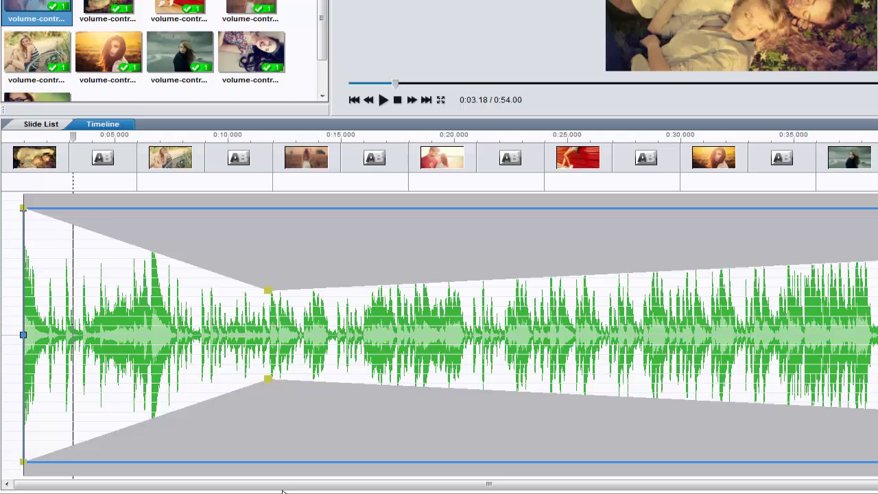
Step: Set the 0:11.8 volume point As Left Neighbor, restoring flat full volume
{"action": "mouse_move", "coordinate": [271, 295]}
{"action": "left_click_drag", "start_coordinate": [271, 291], "coordinate": [273, 279]}
{"action": "right_click", "coordinate": [273, 278]}
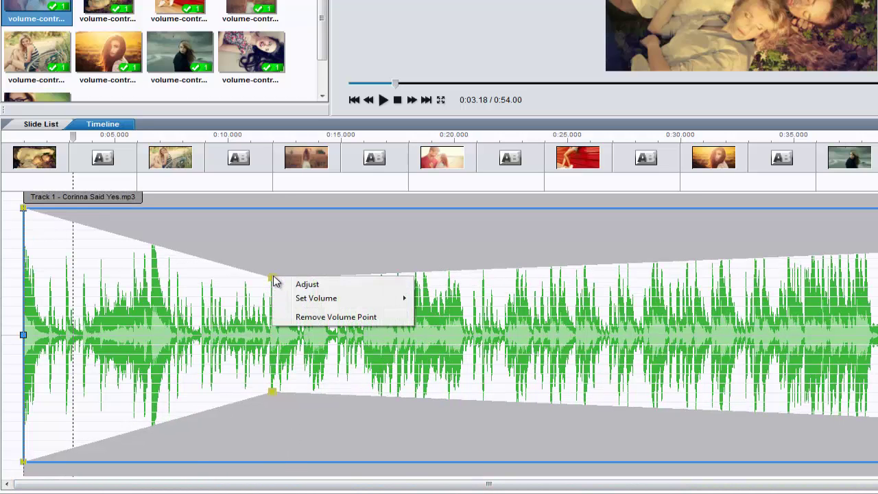
{"action": "mouse_move", "coordinate": [337, 300]}
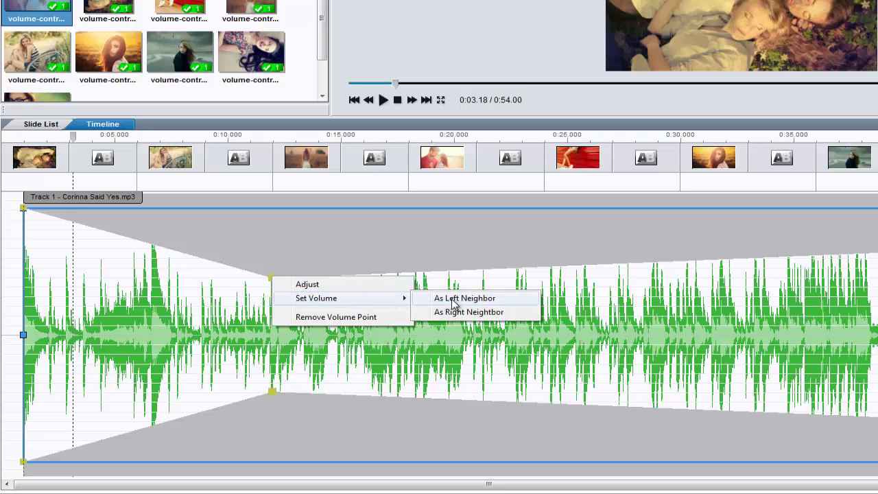
{"action": "left_click", "coordinate": [500, 303]}
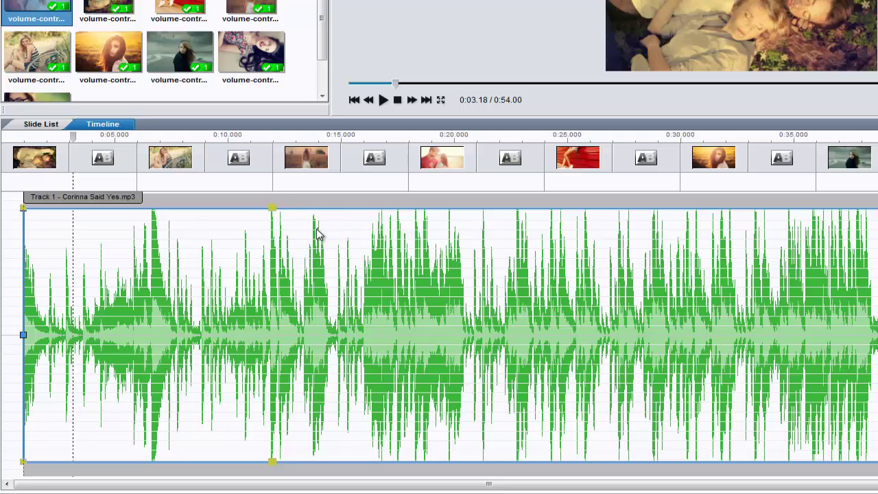
Step: Add a volume point at 0:13.5 and adjust it to exactly 30% volume
{"action": "left_click", "coordinate": [308, 298]}
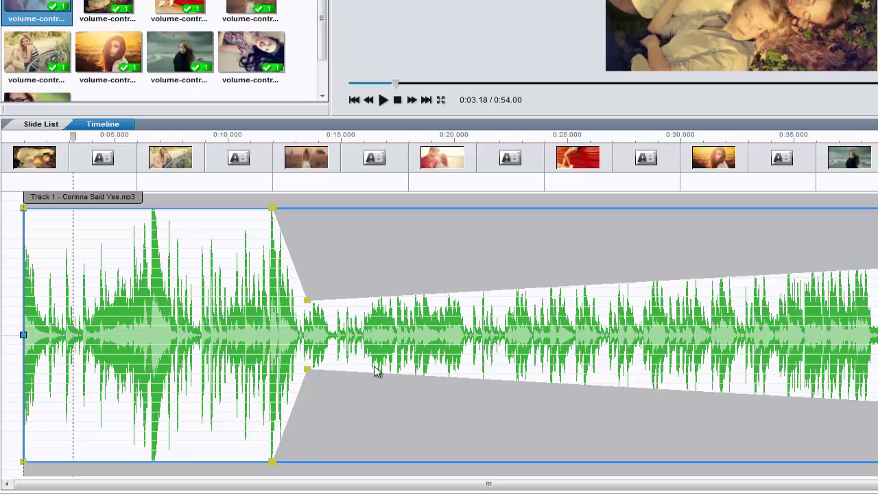
{"action": "right_click", "coordinate": [311, 305]}
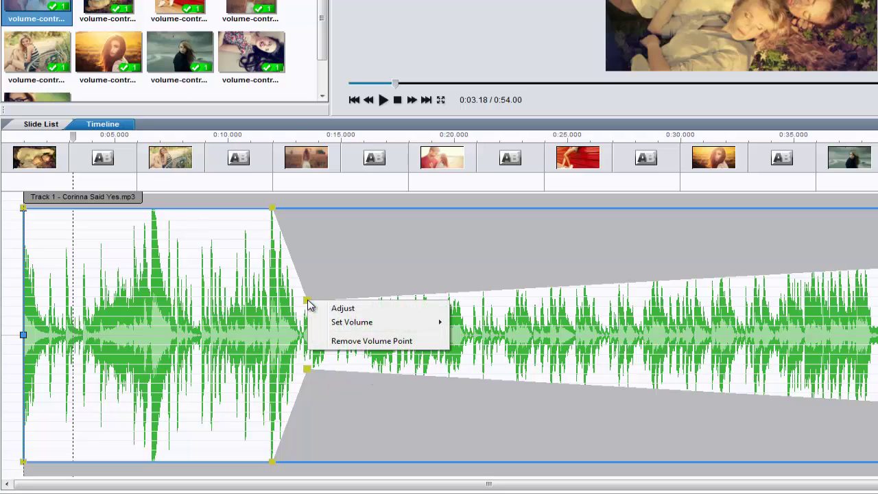
{"action": "left_click", "coordinate": [373, 313]}
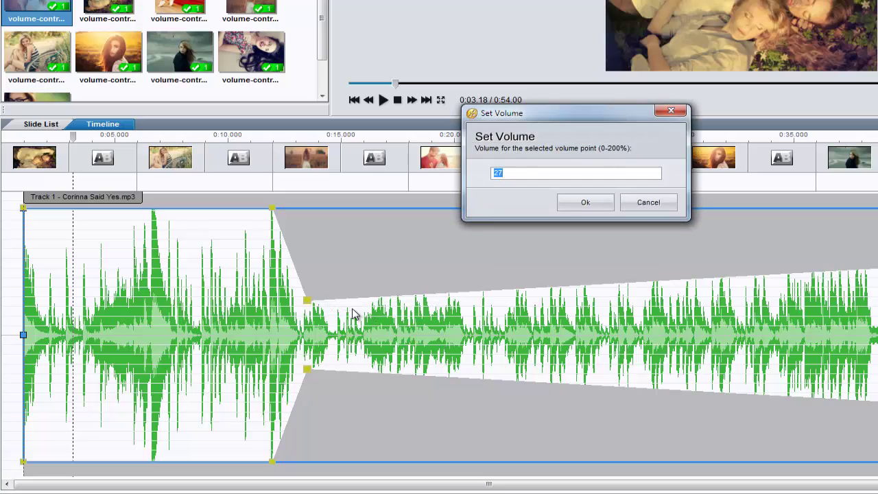
{"action": "type", "text": "30"}
{"action": "left_click", "coordinate": [584, 205]}
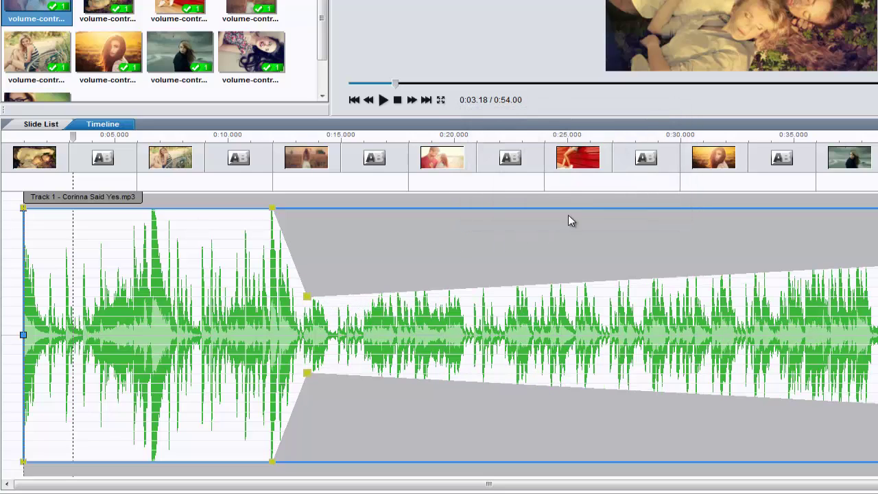
Step: Add a volume point near 0:24 and level it with the 30% point to its left
{"action": "left_click", "coordinate": [549, 261]}
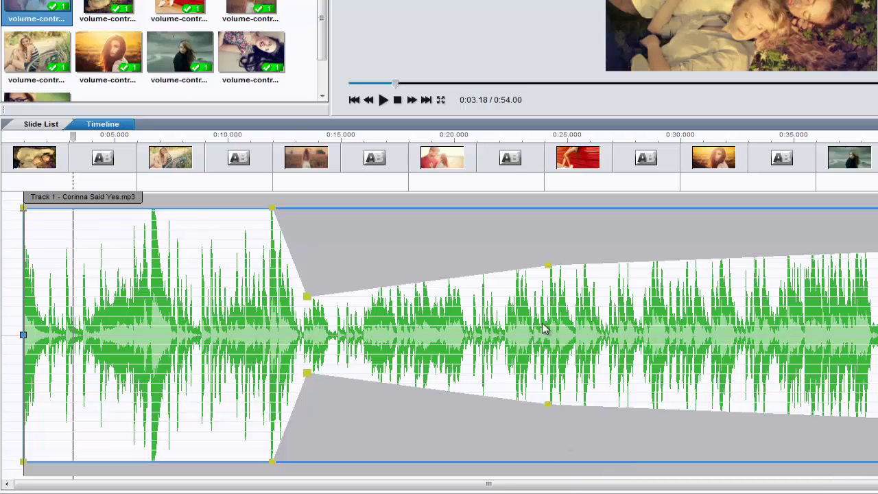
{"action": "right_click", "coordinate": [548, 265]}
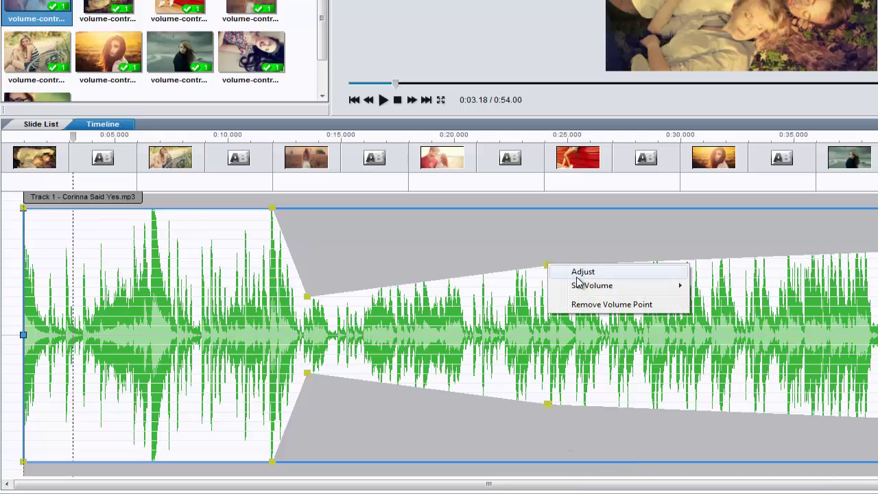
{"action": "mouse_move", "coordinate": [584, 289]}
{"action": "left_click", "coordinate": [717, 289]}
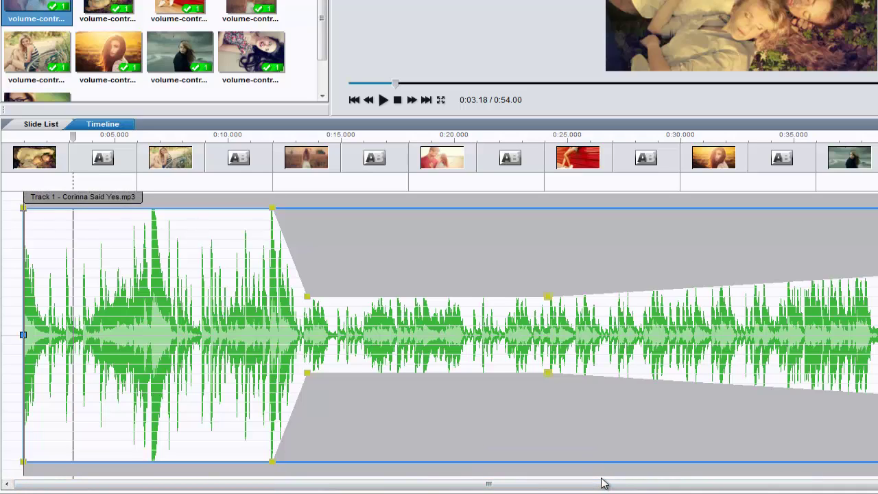
Step: Add a full-volume envelope point after 0:25, then retime the dip: fade at 0:08.5, 30% at 0:11.7, rise after 0:20.5
{"action": "left_click", "coordinate": [564, 209]}
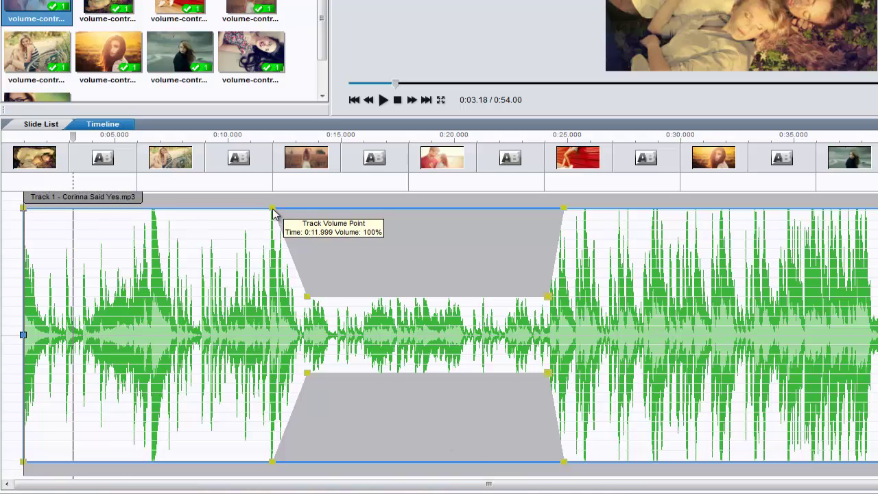
{"action": "left_click_drag", "start_coordinate": [273, 208], "coordinate": [216, 209]}
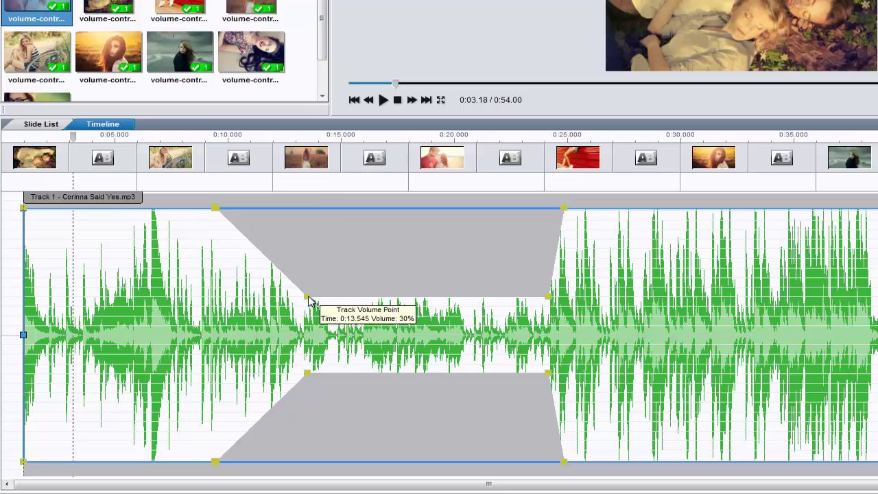
{"action": "left_click_drag", "start_coordinate": [308, 297], "coordinate": [277, 297]}
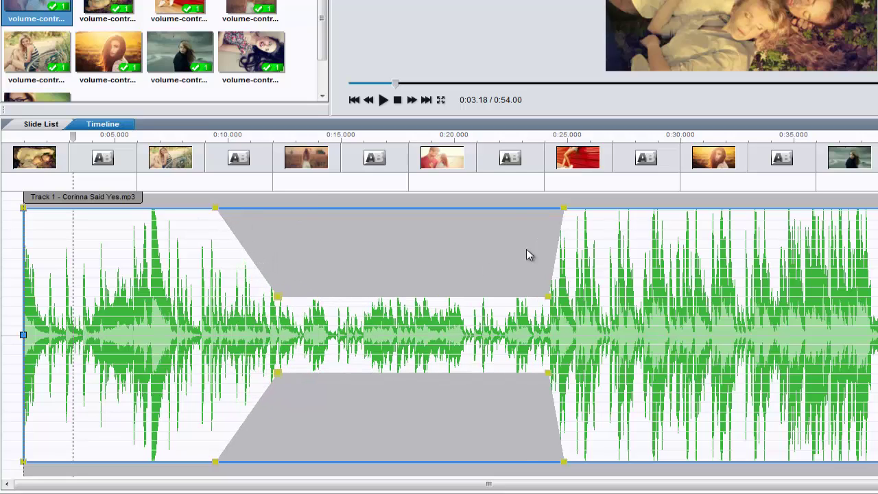
{"action": "left_click_drag", "start_coordinate": [547, 298], "coordinate": [484, 302]}
{"action": "left_click_drag", "start_coordinate": [564, 208], "coordinate": [547, 208]}
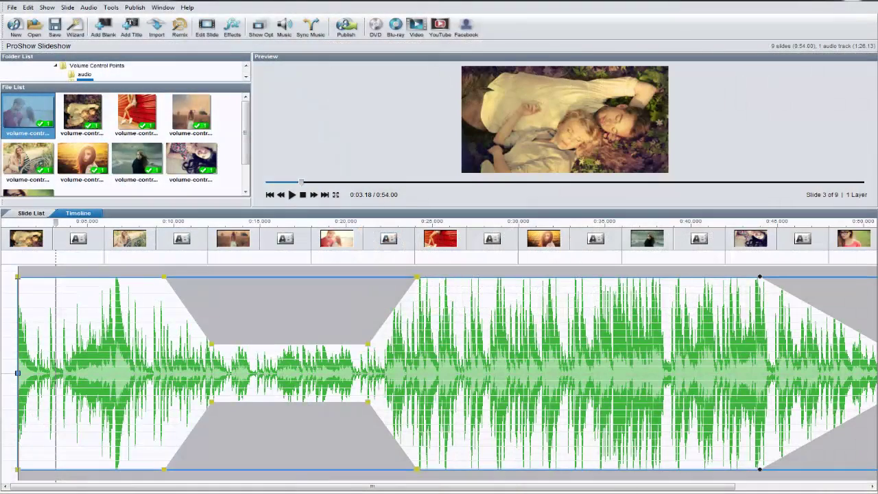
{"action": "mouse_move", "coordinate": [405, 369]}
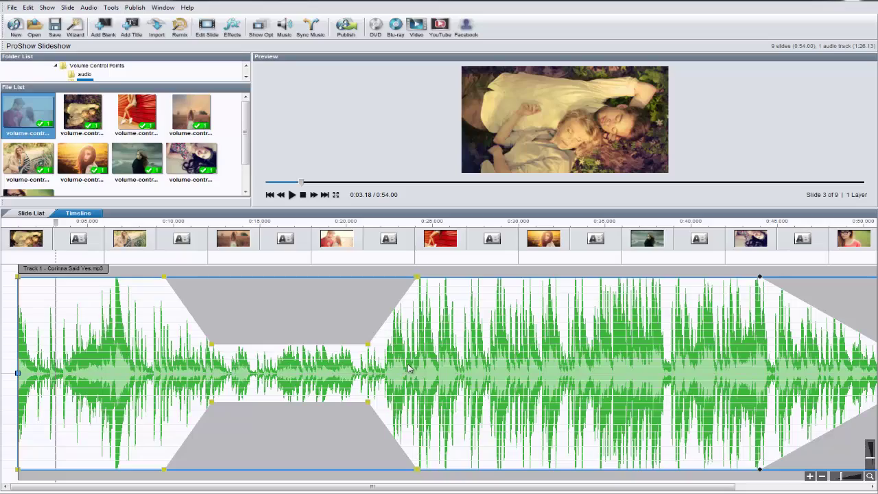
Step: Open the soundtrack's settings from the timeline audio track to view its 100% and 50% volumes
{"action": "double_click", "coordinate": [409, 369]}
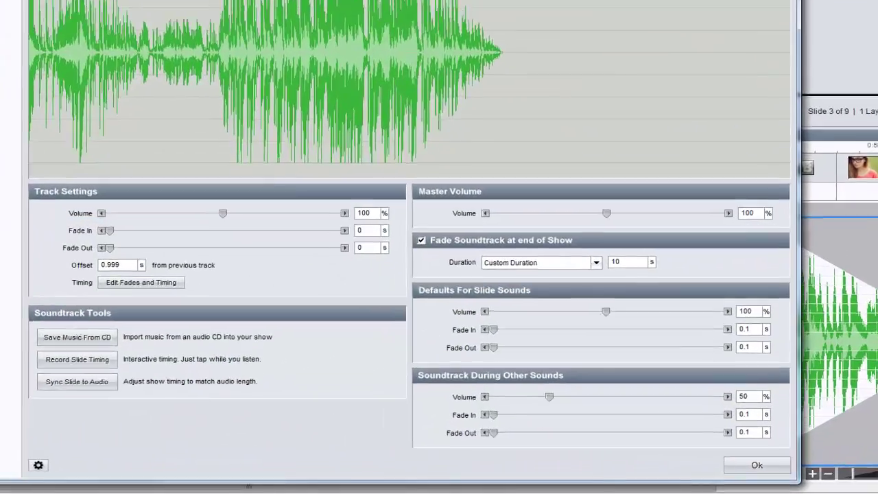